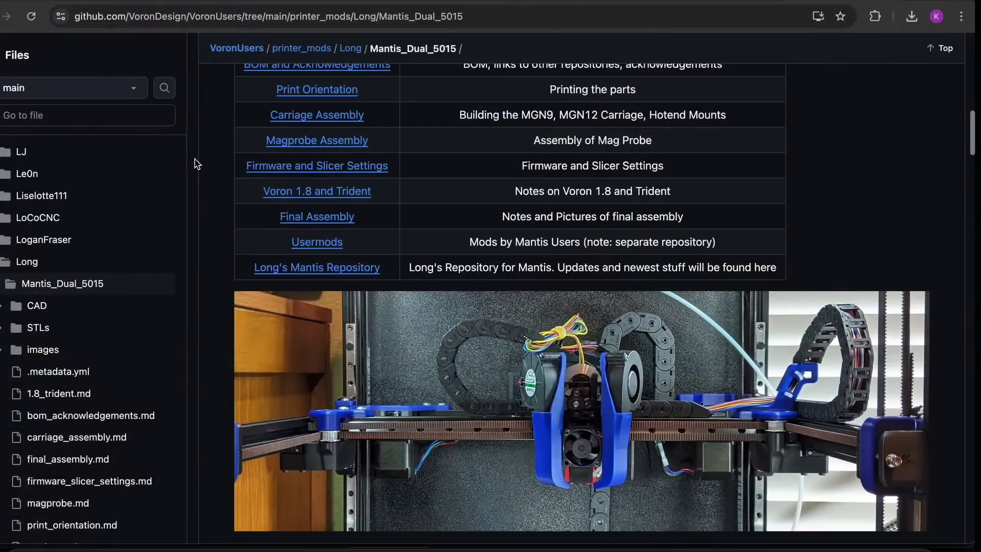
- Scroll the Mantis_Dual_5015 README past the printer photo down to the CFDs section
scroll(196, 164, down, 3)
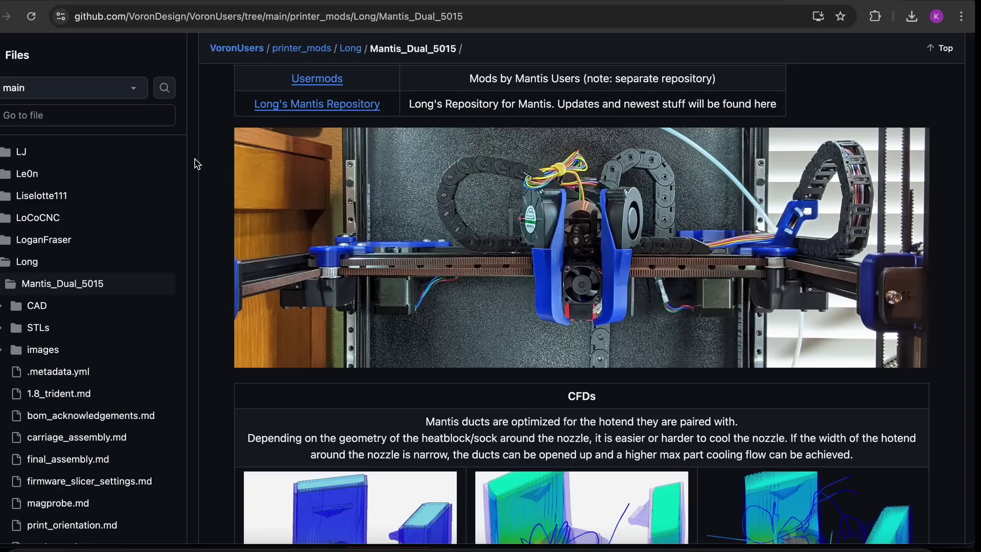
scroll(197, 164, down, 5)
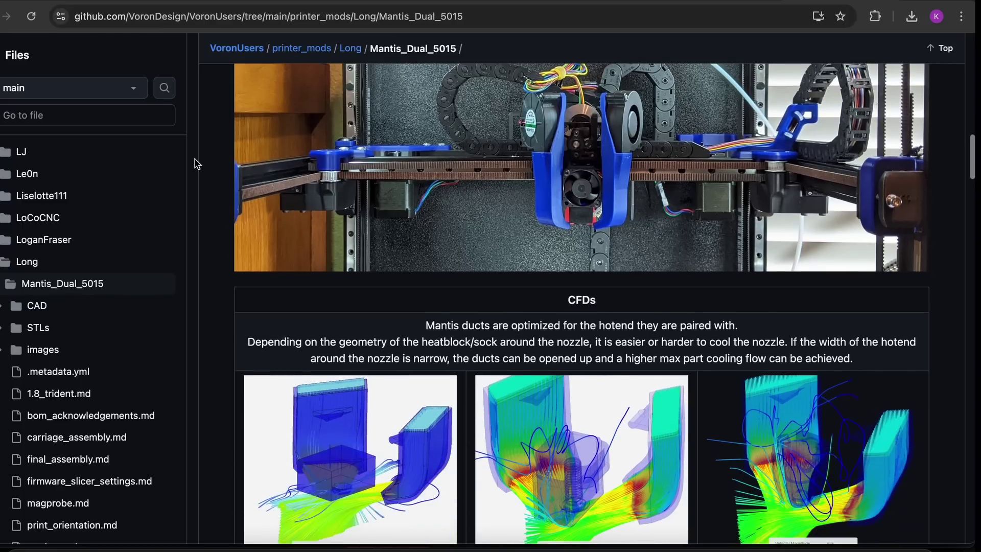
scroll(196, 163, down, 3)
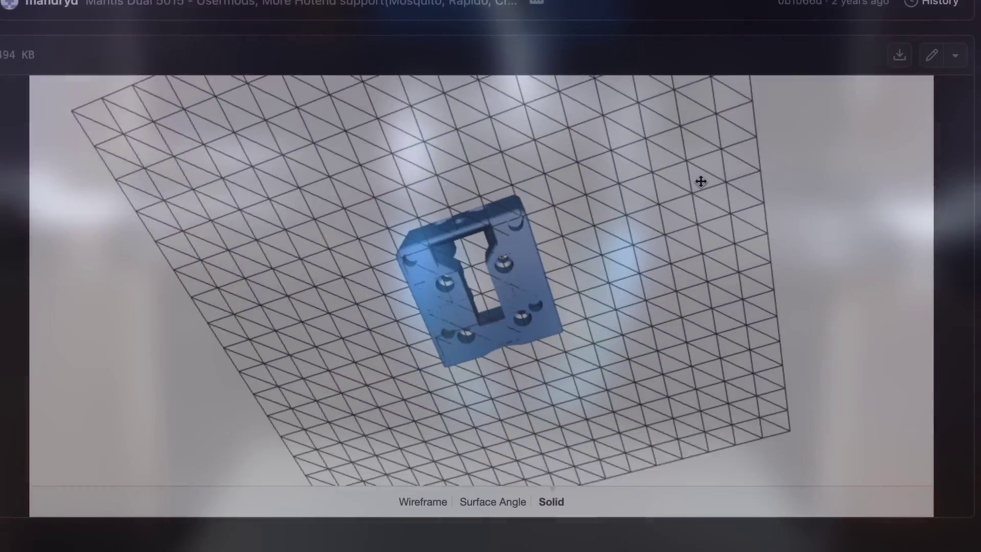
- Rotate and zoom the Mantis carriage STL, then scroll the Usermods table to Unklicky and Euclid
drag(700, 182, 709, 259)
scroll(501, 279, down, 3)
scroll(501, 279, up, 10)
scroll(707, 258, down, 10)
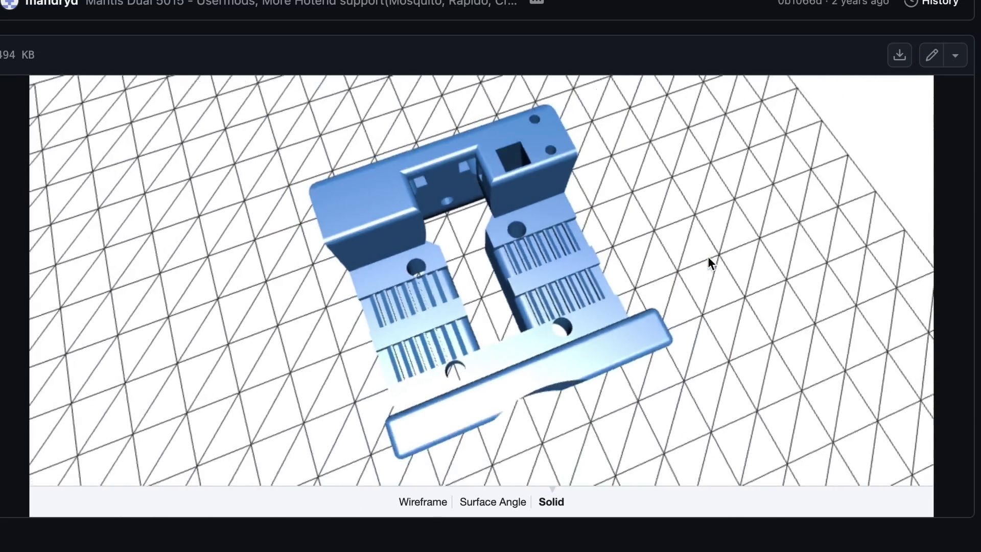
drag(656, 219, 635, 199)
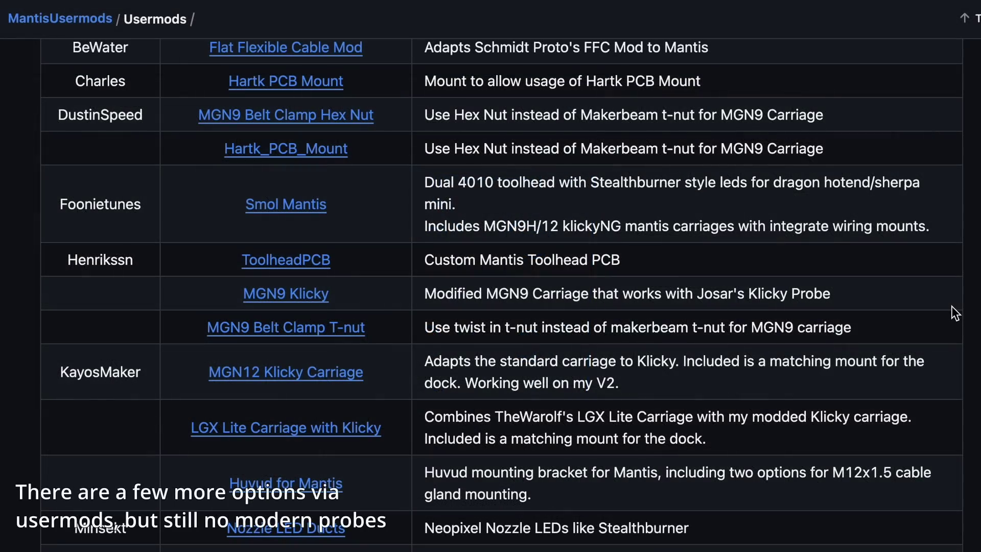
scroll(951, 306, down, 2)
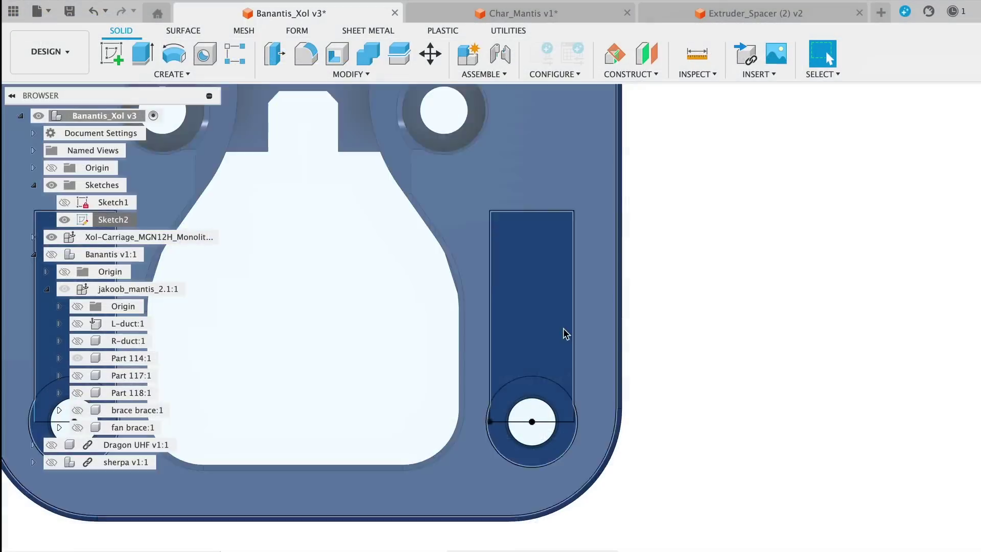
- Select the right slot rectangle, its half-ring, the hole ring and the left slot profiles in Sketch2
click(566, 334)
click(566, 334)
scroll(565, 333, up, 2)
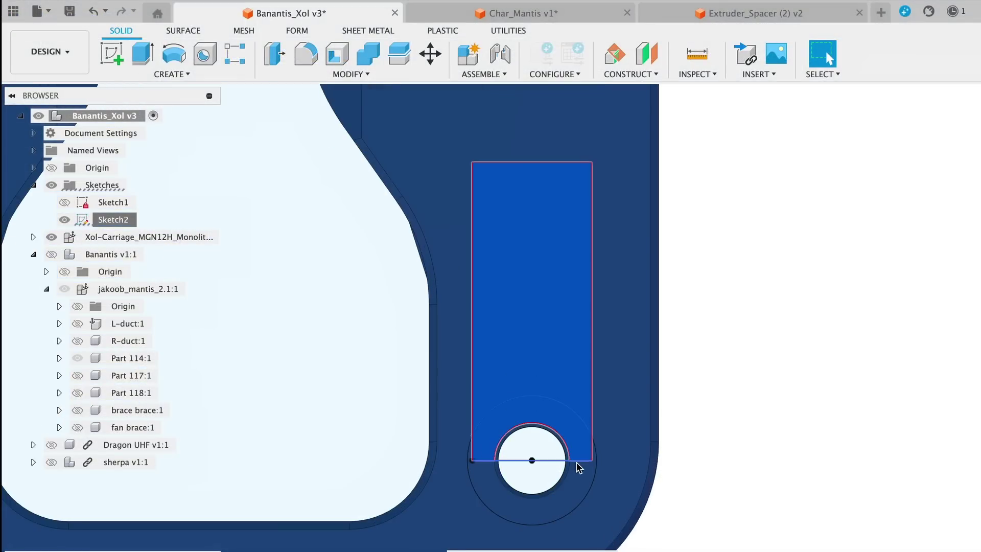
scroll(579, 469, left, 2)
shift+click(562, 490)
scroll(617, 261, left, 8)
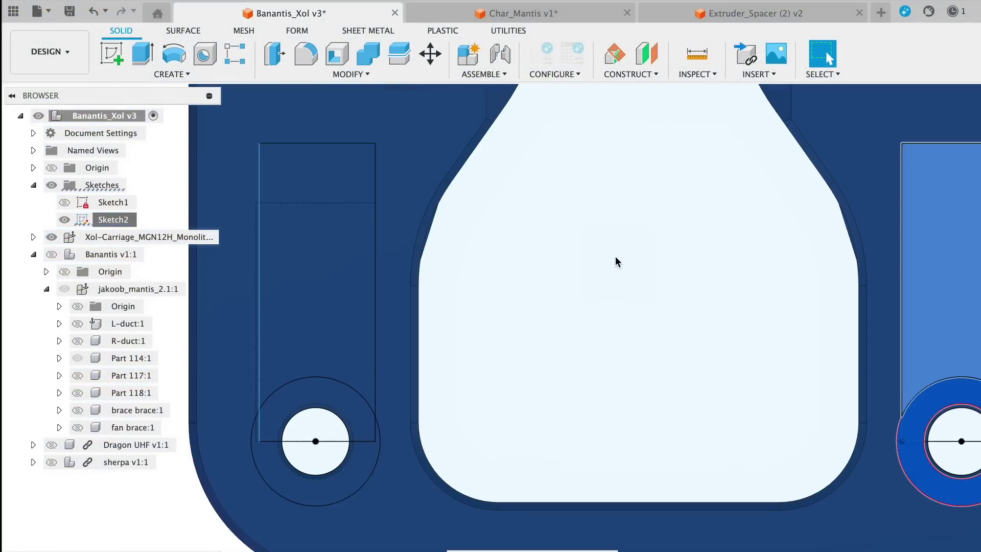
shift+click(350, 321)
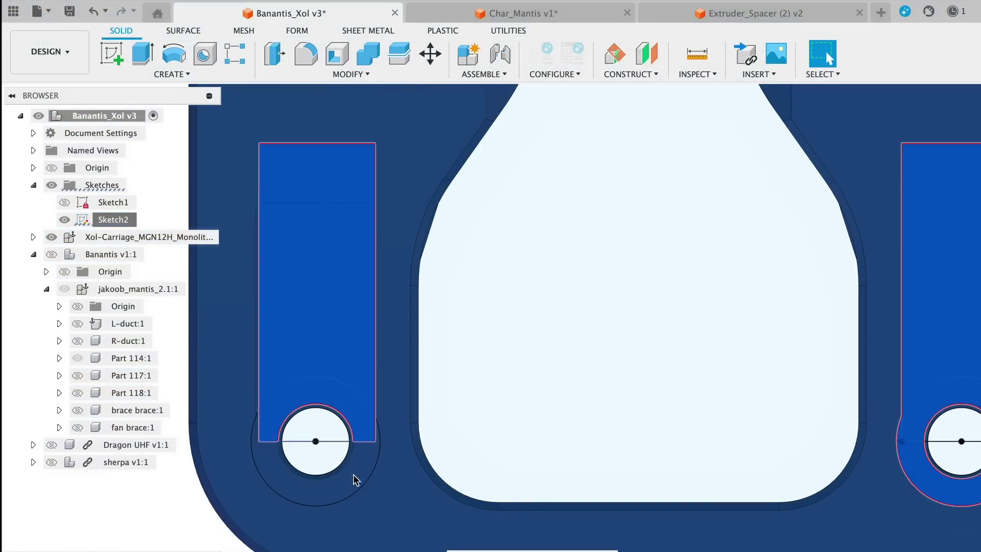
scroll(595, 278, down, 3)
- With Xol carriage hidden and Banantis shown, extrude the slot profiles 3 mm as Join
click(51, 236)
click(51, 253)
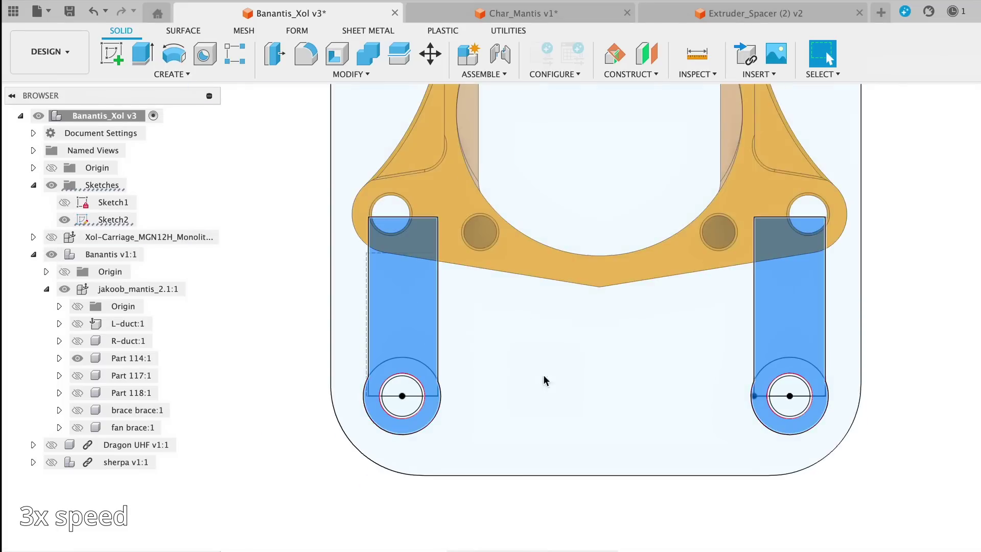
shift+middle_drag(545, 380, 581, 344)
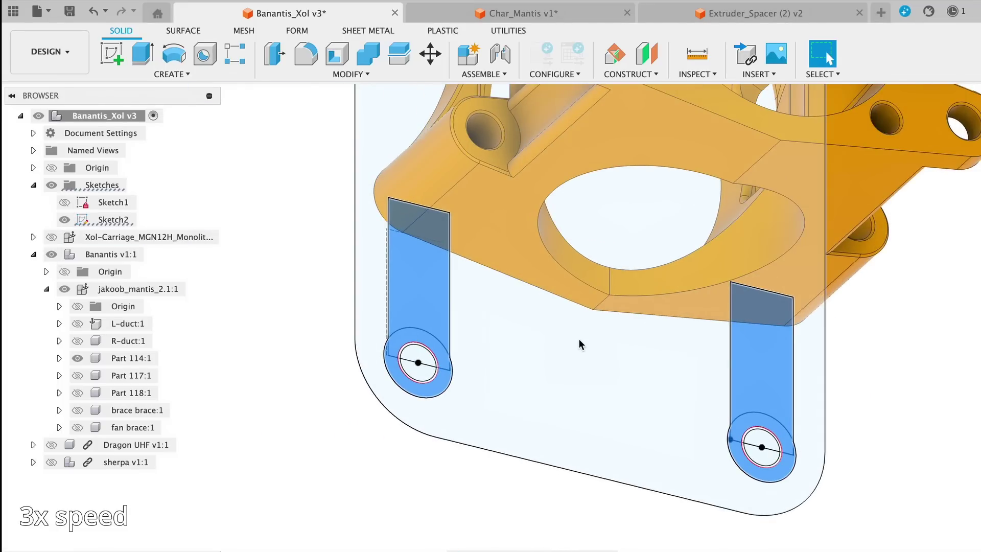
key(e)
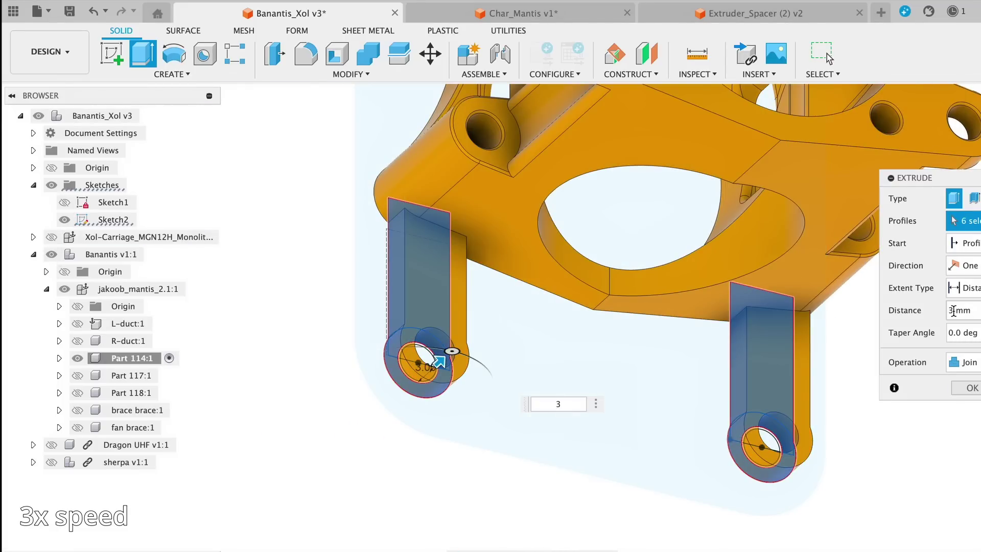
click(974, 390)
shift+middle_drag(974, 389, 456, 378)
- Collapse the sketches folder and show the Xol carriage again to view the whole assembly
click(33, 185)
click(51, 203)
mouse_move(416, 340)
shift+middle_down()
mouse_move(691, 291)
mouse_move(711, 310)
mouse_move(729, 302)
mouse_move(741, 318)
mouse_move(799, 316)
shift+middle_up()
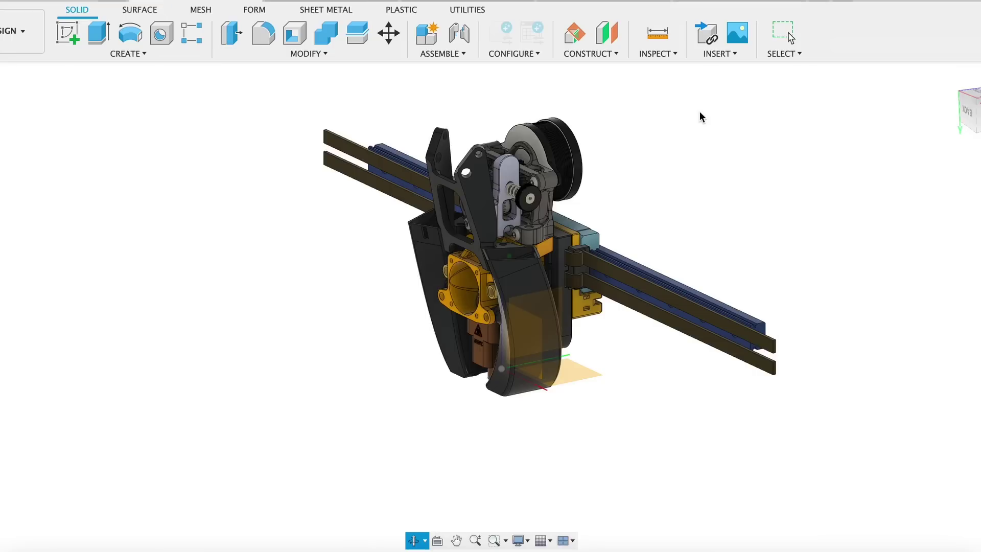
- Orbit the toolhead assembly toward a front view
shift+middle_drag(700, 112, 587, 114)
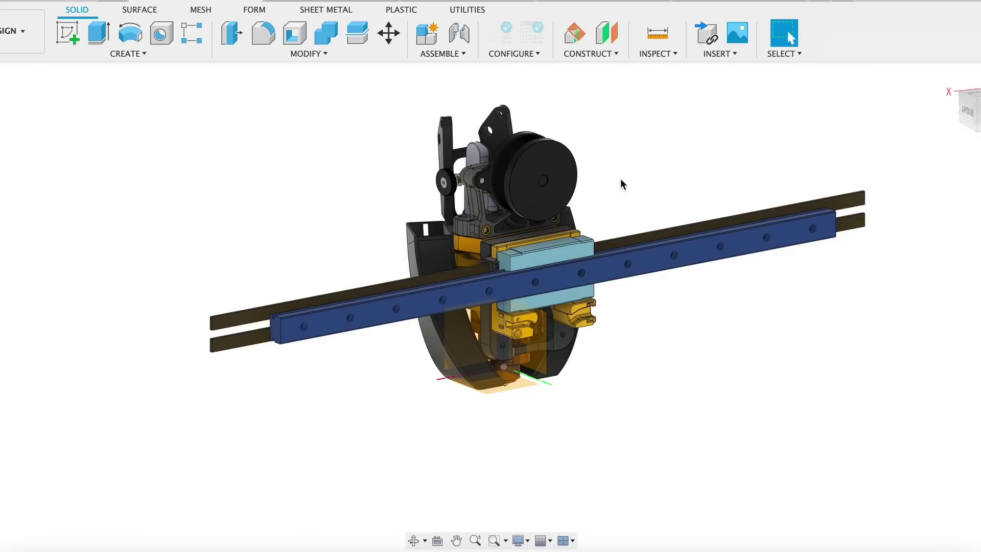
shift+middle_drag(621, 184, 761, 194)
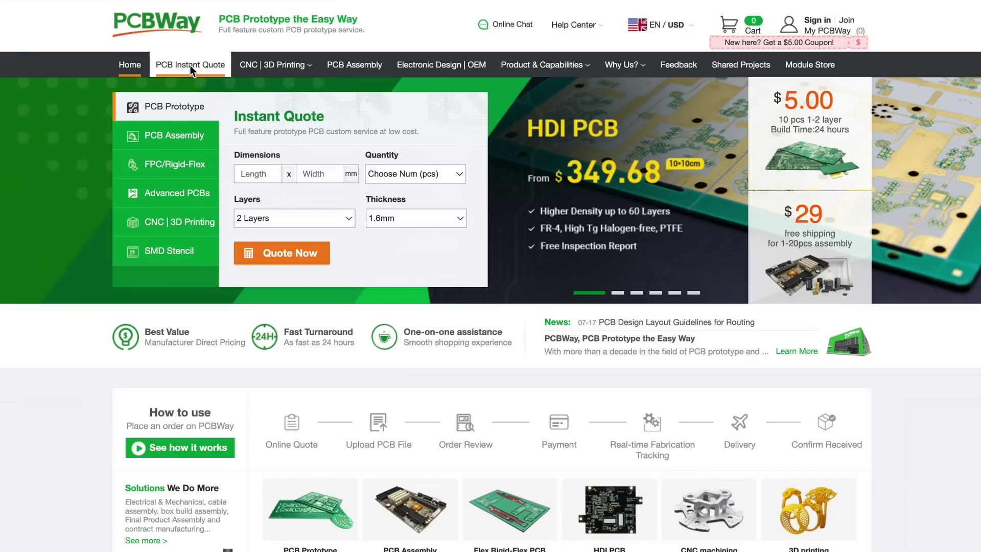
- Bring up the CNC | 3D Printing services menu listing SLA, FDM and SLS
mouse_move(272, 72)
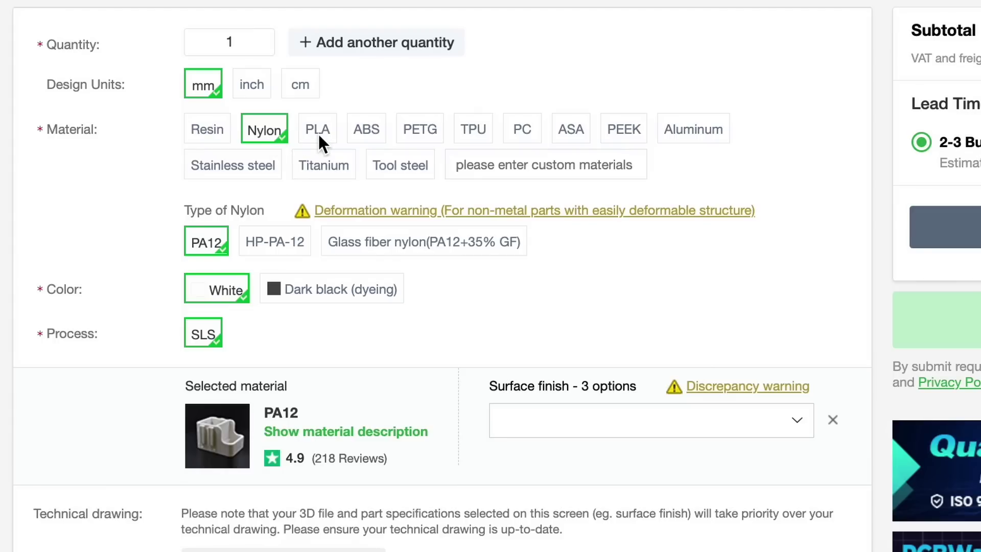
- Choose Standard white (UTR 8360) resin in Matte white with the SLA process
click(317, 134)
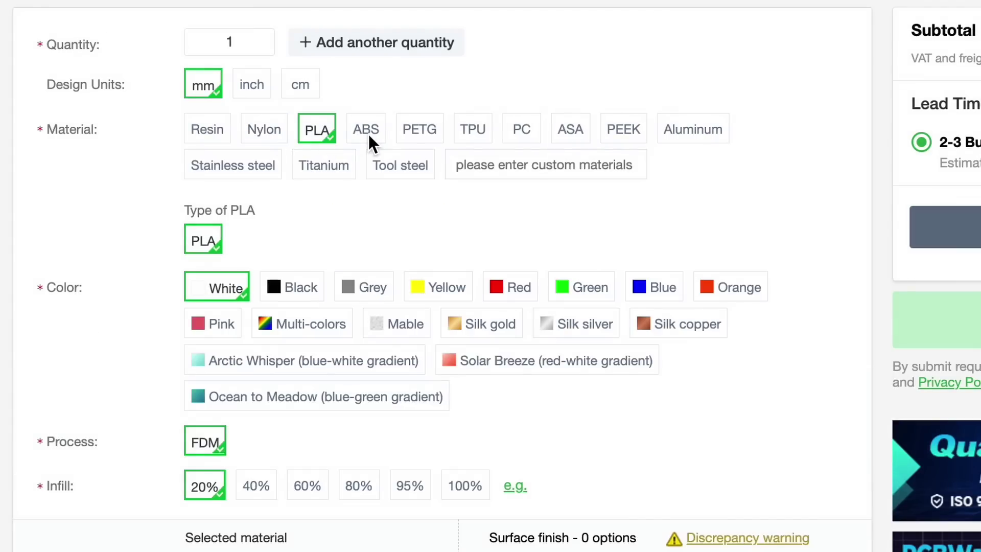
drag(582, 192, 433, 193)
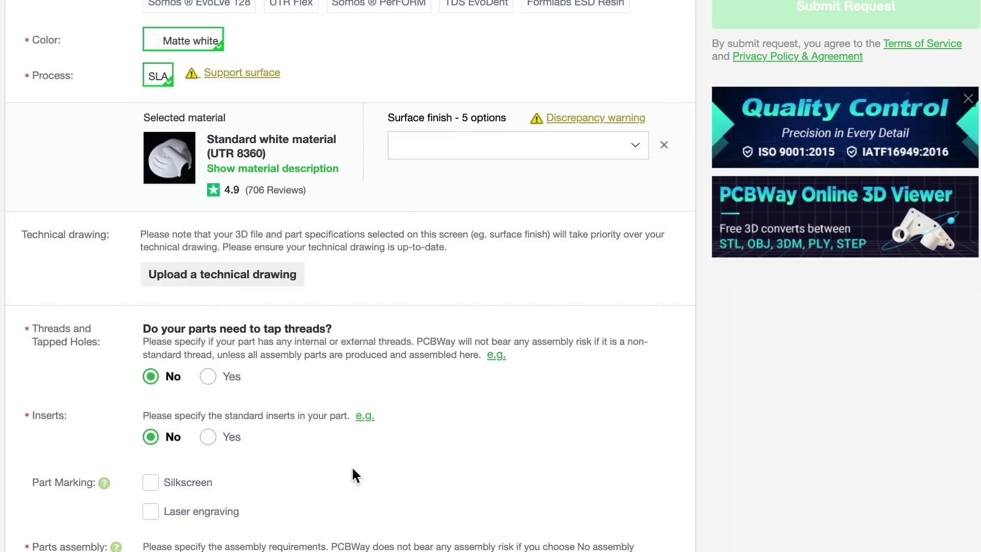
- Open the Upload technical drawing dialog accepting pdf, dxf or slddrw files under 5 MB
click(210, 373)
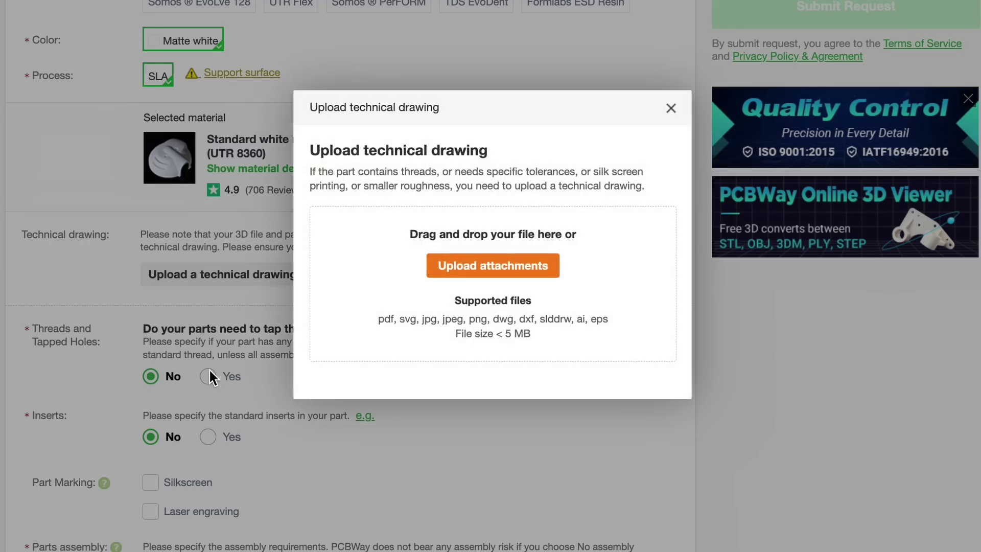